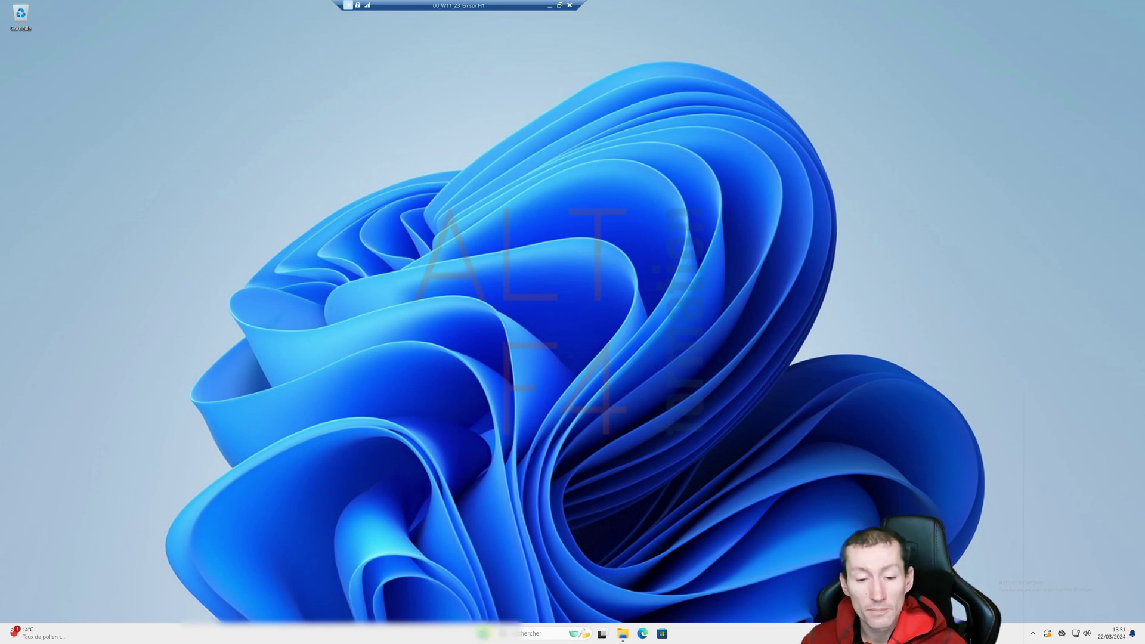
# Open the language and region page of the Windows settings and start adding a preferred language.
pyautogui.rightClick(483, 634)
pyautogui.click(454, 538)
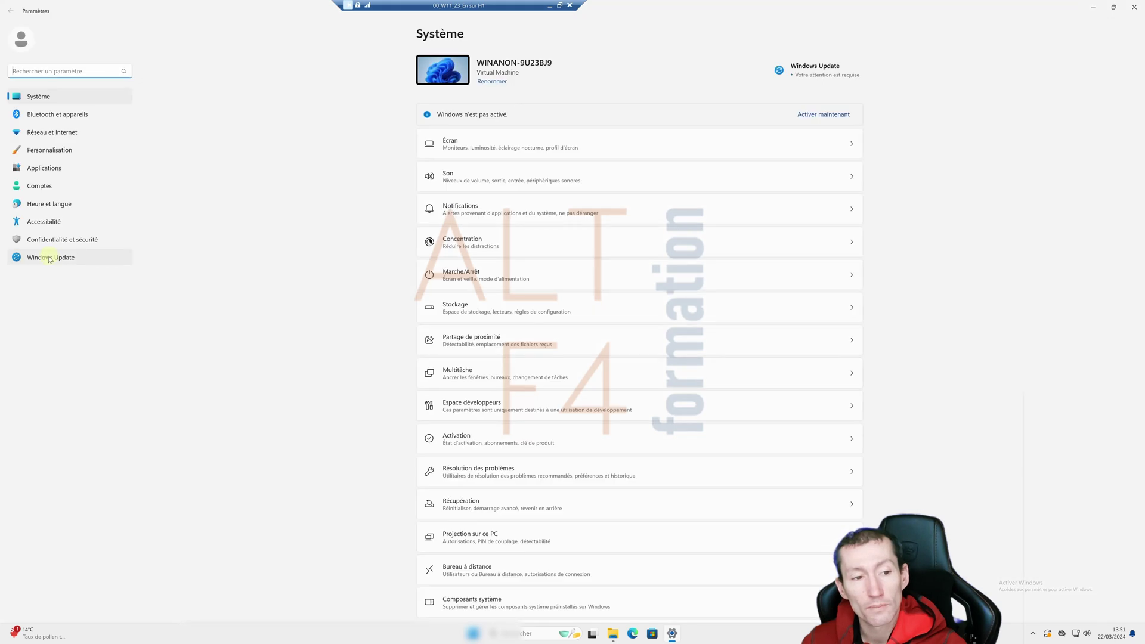
pyautogui.click(41, 206)
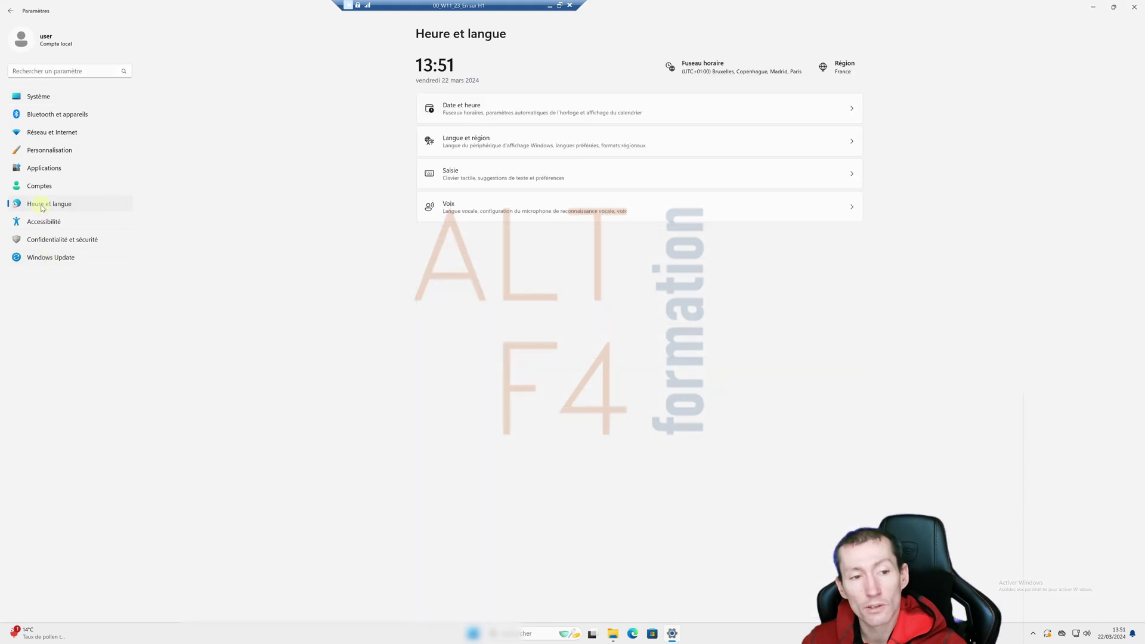
pyautogui.click(488, 143)
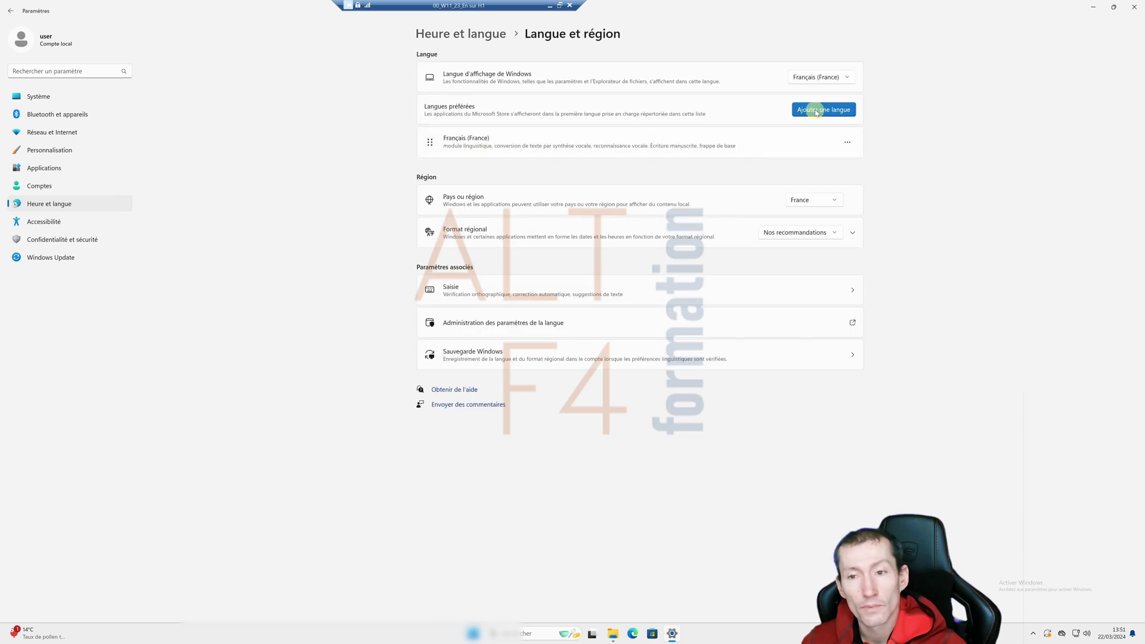
pyautogui.click(816, 111)
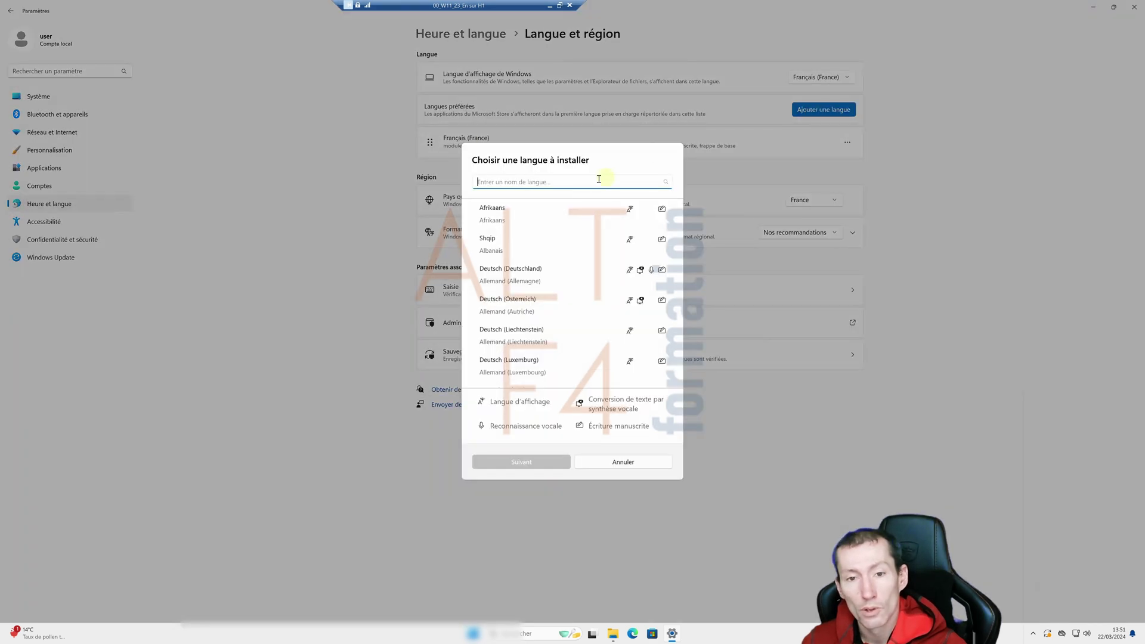
# Search the installable languages for "allem" and choose Deutsch (Deutschland), continuing to its language features.
pyautogui.click(593, 181)
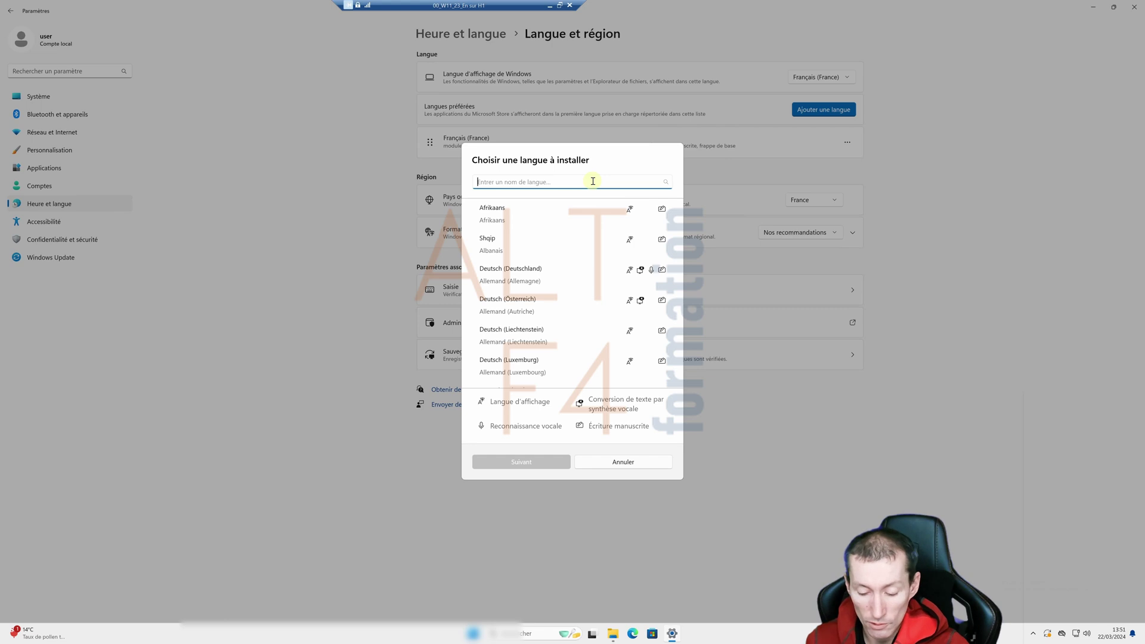
pyautogui.write('allem')
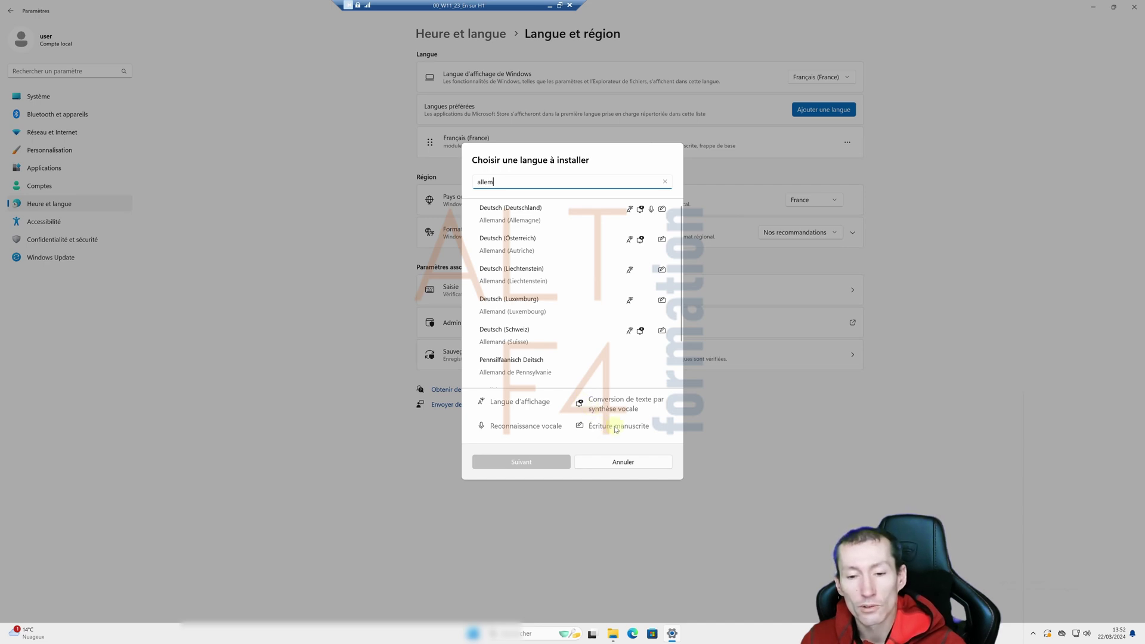
pyautogui.click(532, 219)
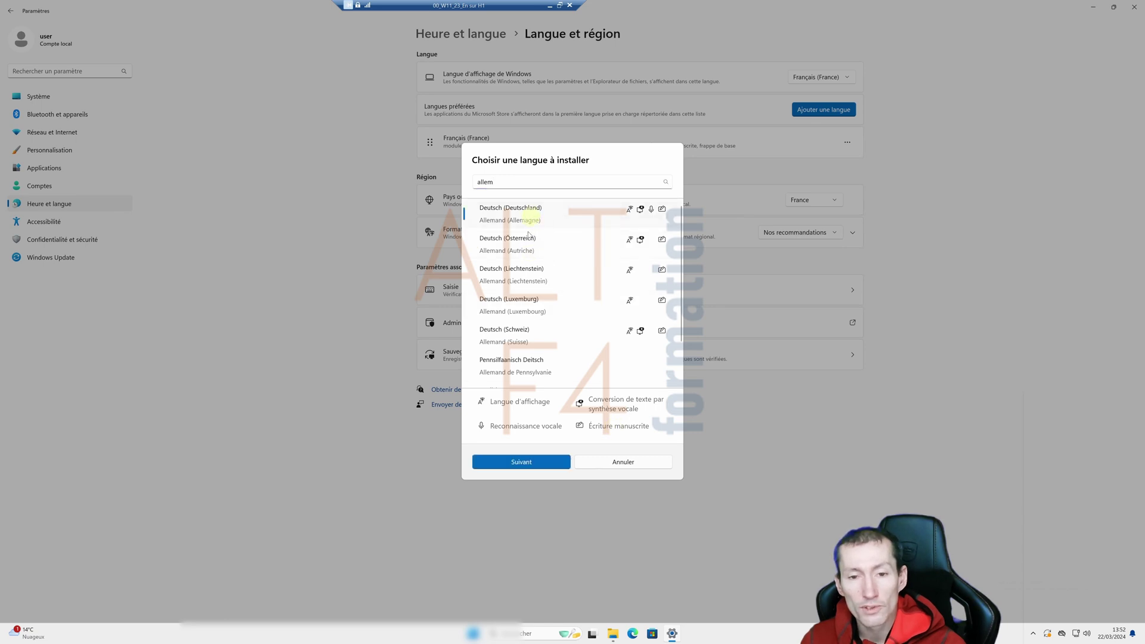
pyautogui.click(524, 462)
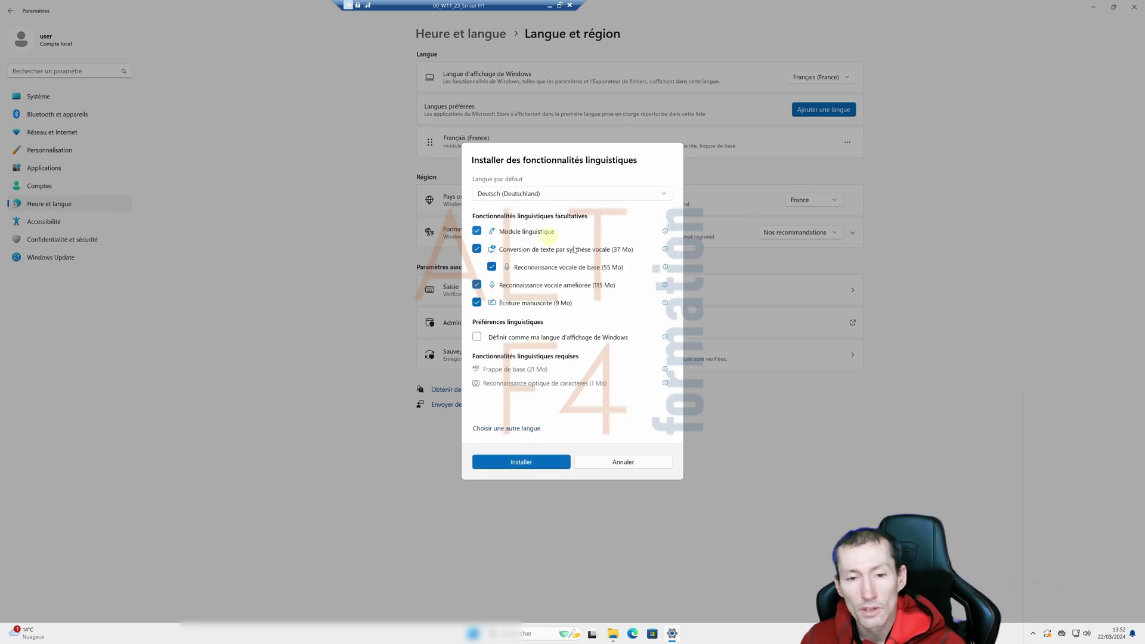
# Exclude handwriting, text-to-speech and both speech recognition features from the German installation, and mark German as the Windows display language.
pyautogui.click(477, 302)
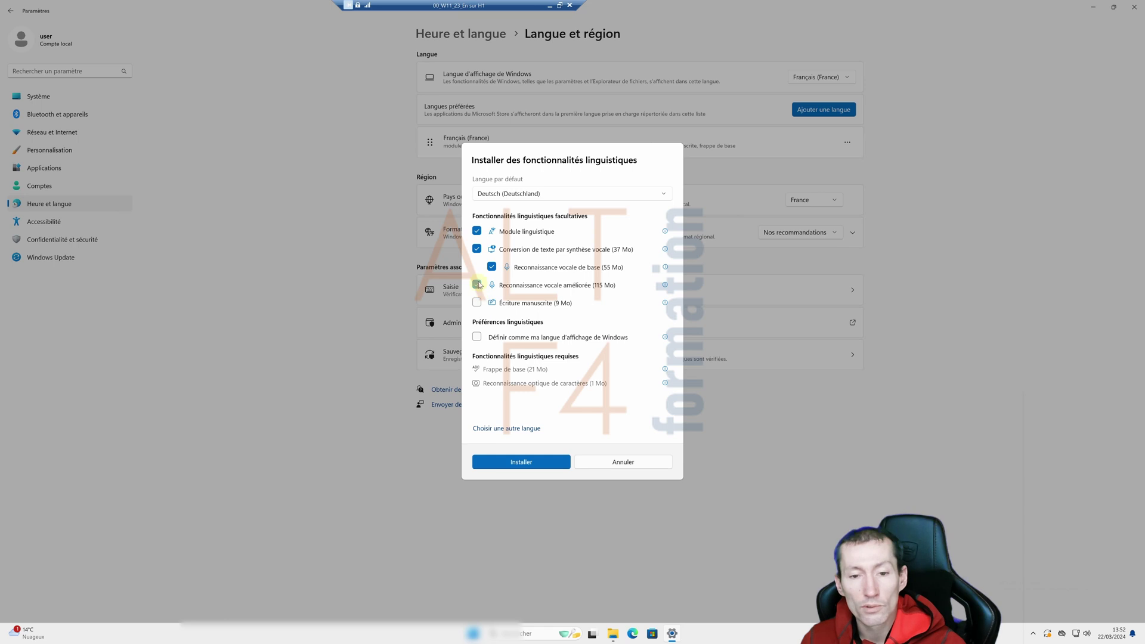
pyautogui.click(478, 284)
pyautogui.click(493, 267)
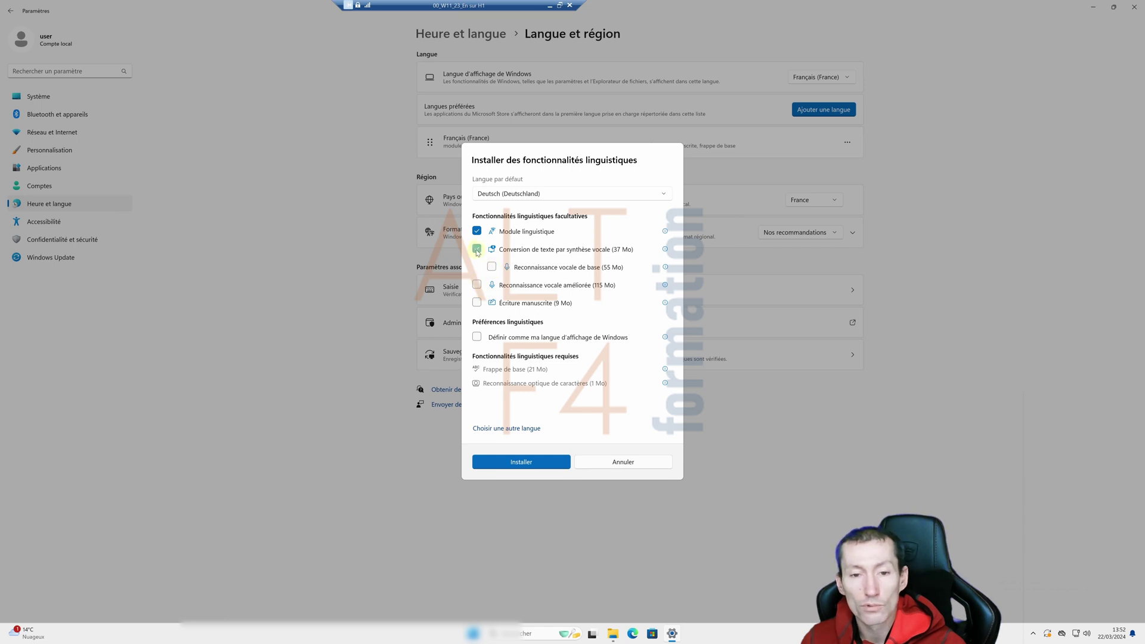
pyautogui.click(477, 249)
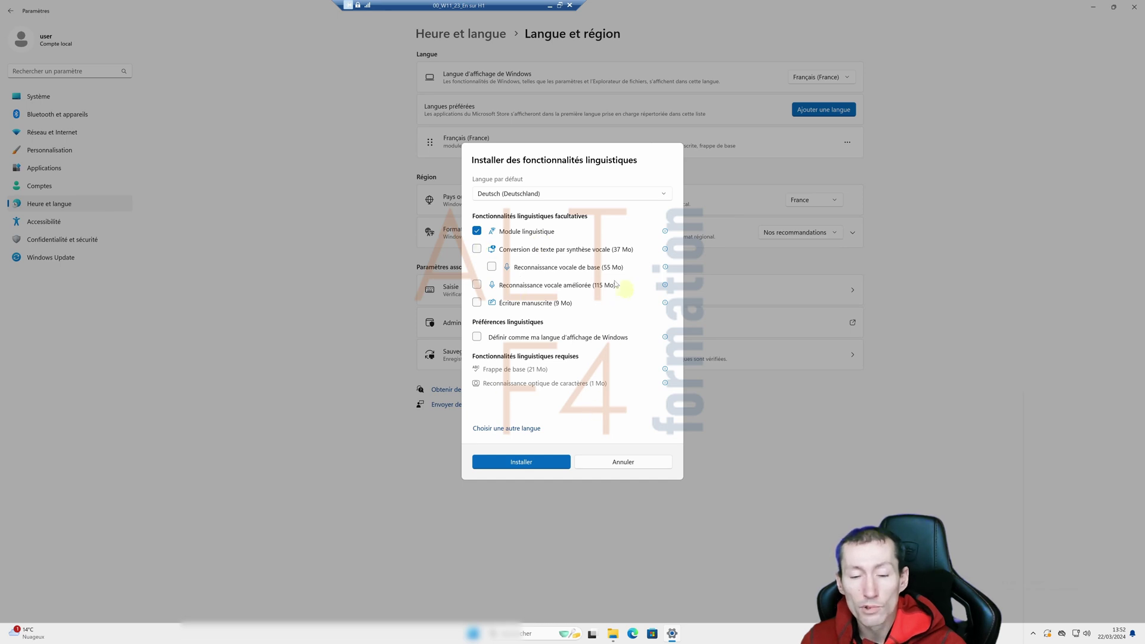
pyautogui.click(478, 338)
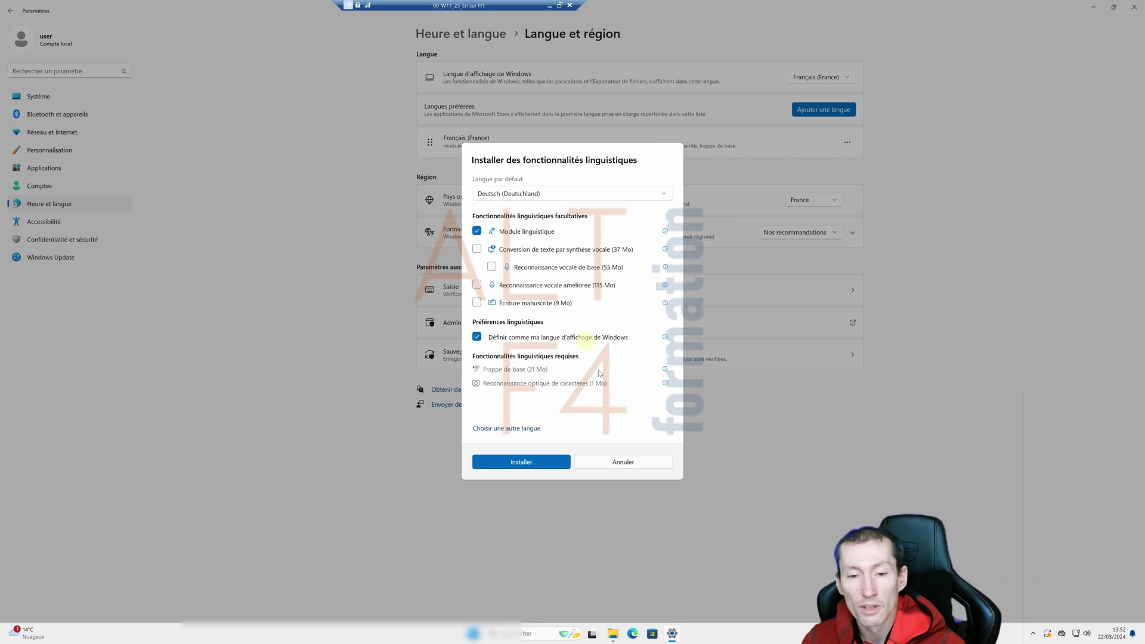
# Choose another language instead by searching for "roy", and install English (United Kingdom) with its preselected features.
pyautogui.click(509, 429)
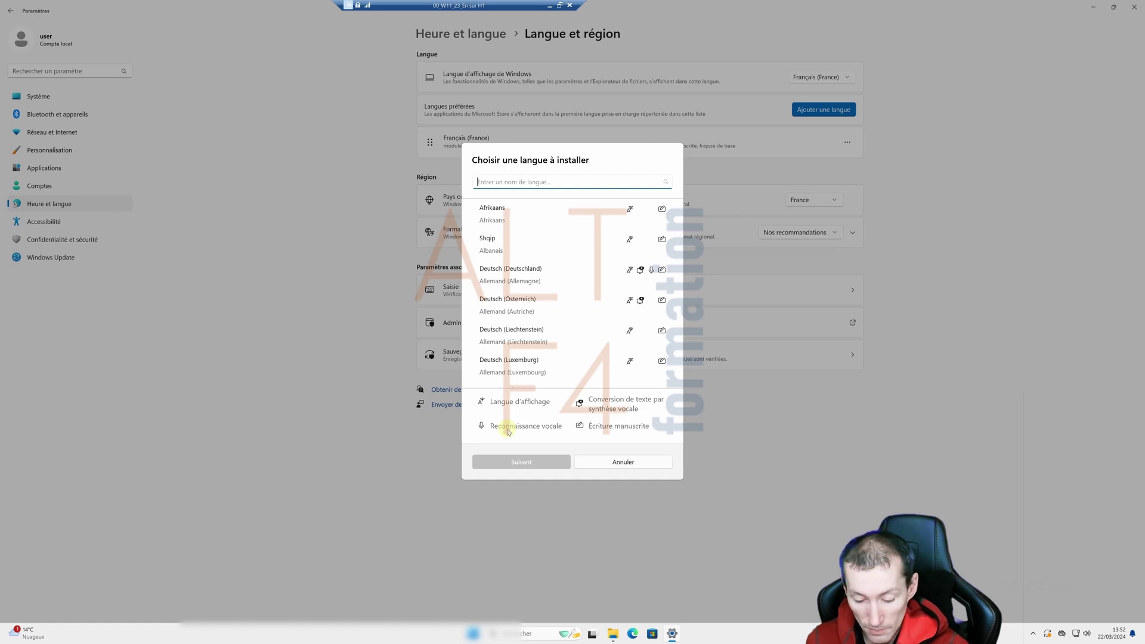
pyautogui.write('roy')
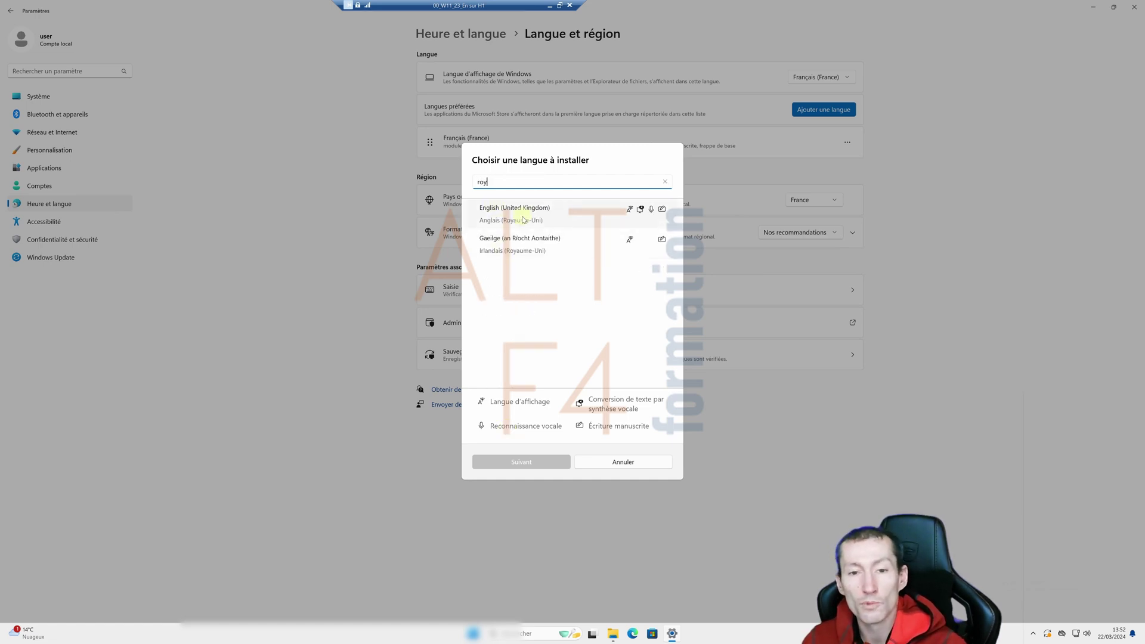
pyautogui.click(523, 220)
pyautogui.click(521, 463)
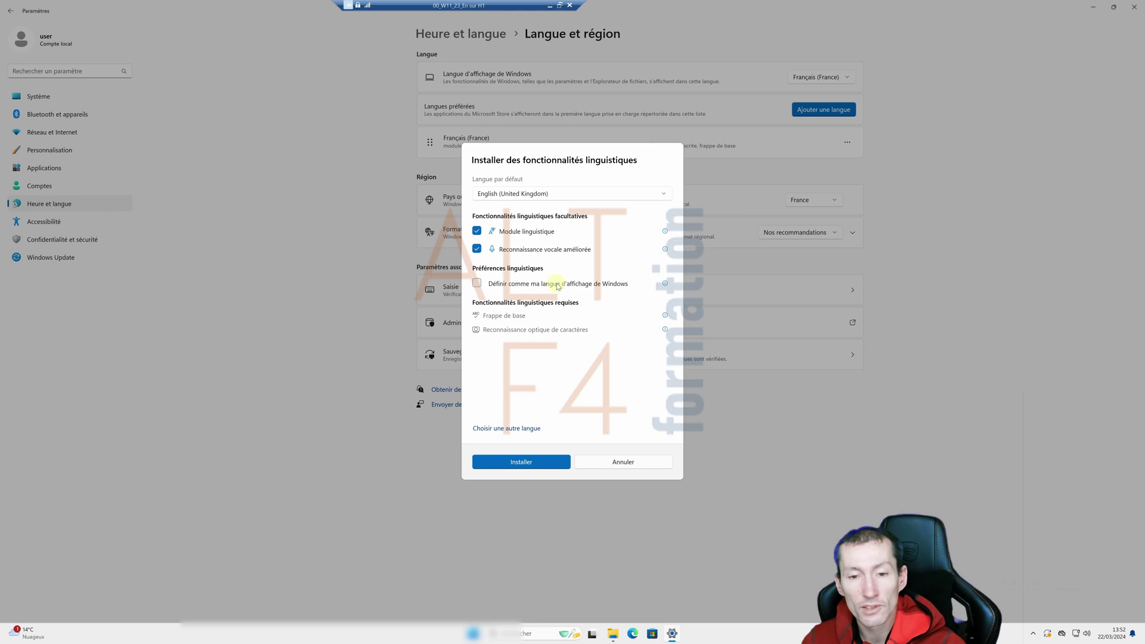
pyautogui.click(520, 461)
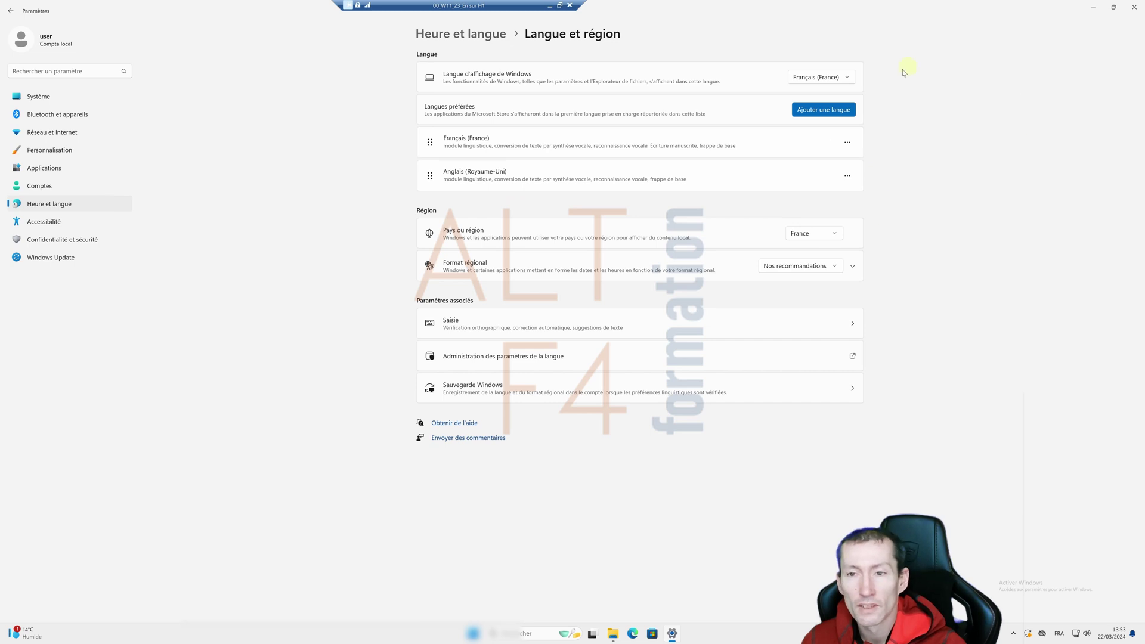
# Set the Windows display language to English (United Kingdom) and move Français (France) to first place in the preferred languages.
pyautogui.click(840, 78)
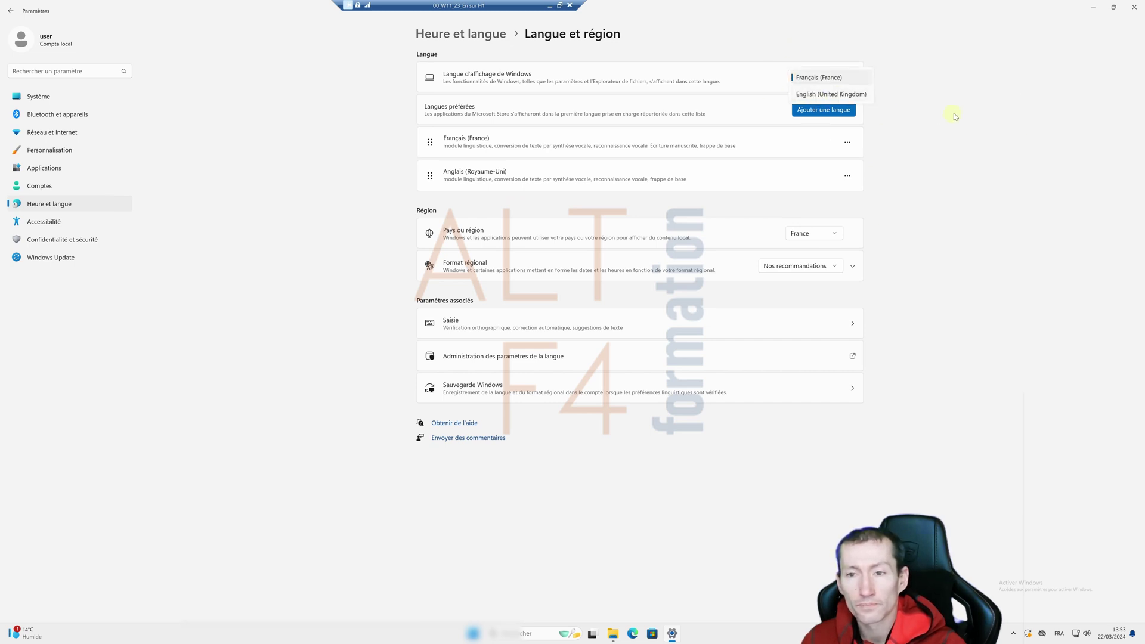
pyautogui.click(826, 95)
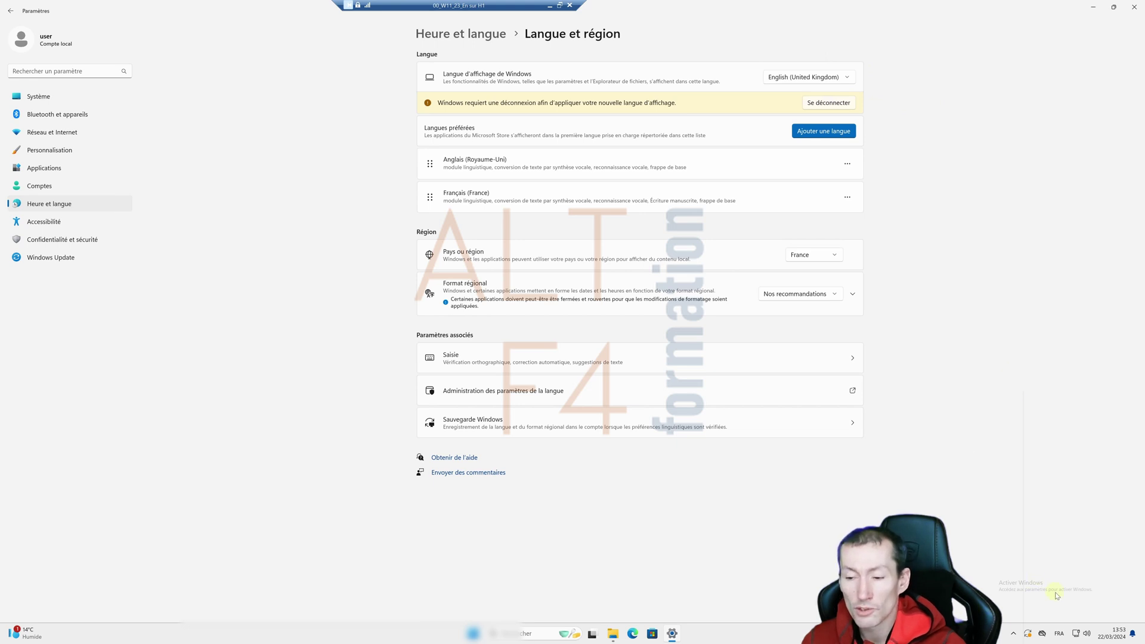
pyautogui.click(1060, 633)
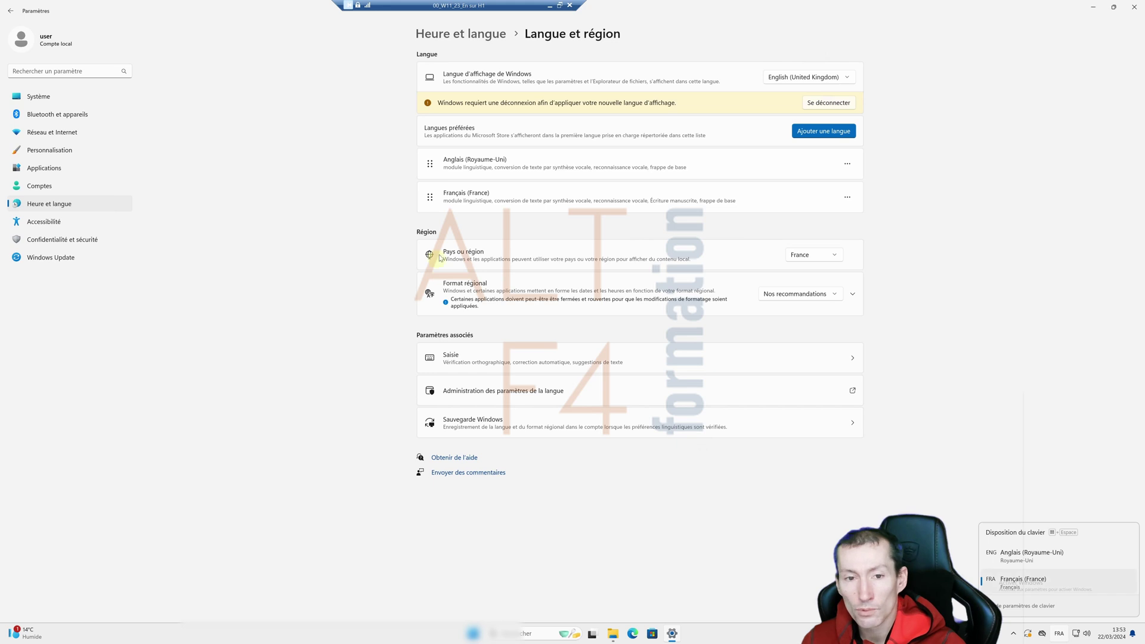
pyautogui.click(421, 186)
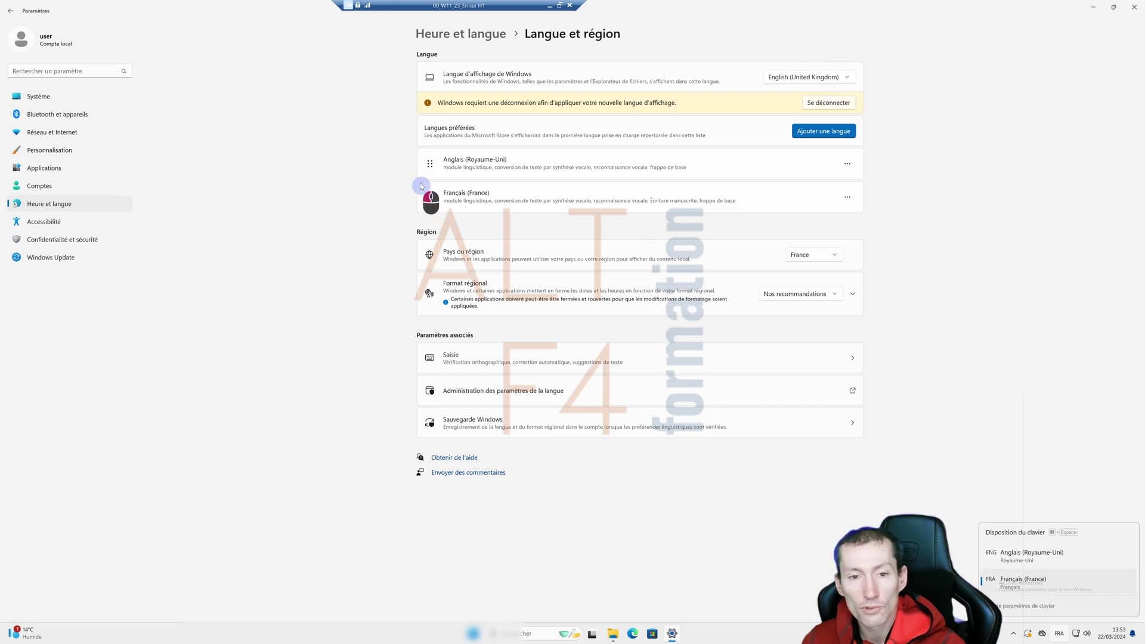
pyautogui.moveTo(433, 195); pyautogui.dragTo(431, 153)
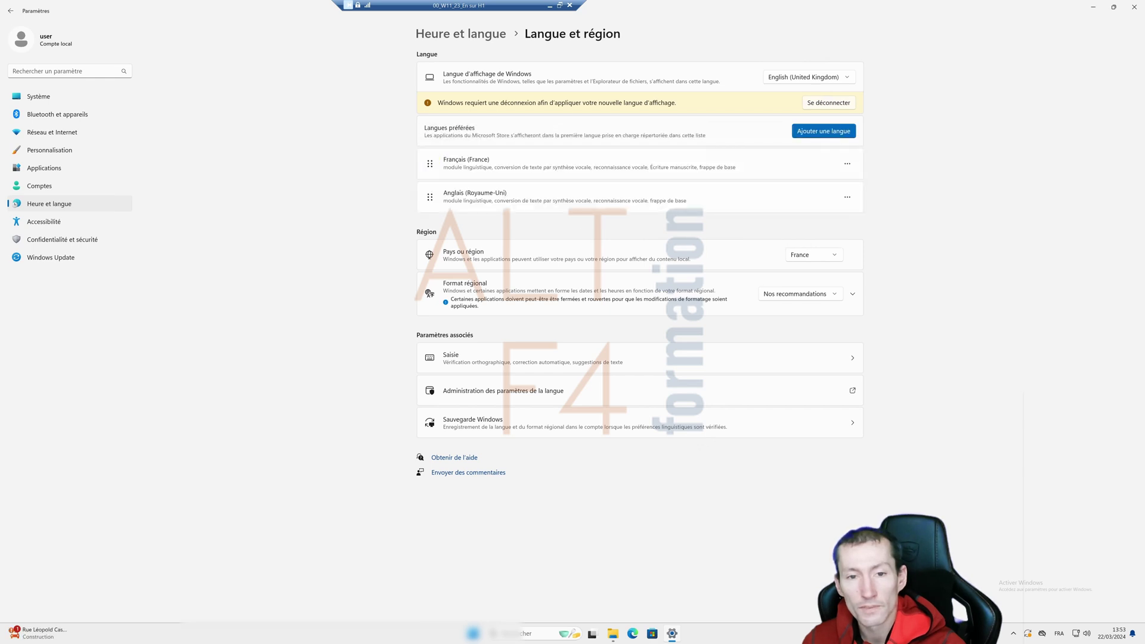
# Switch the active keyboard layout to Anglais (Royaume-Uni) and check the selection in the layout list.
pyautogui.click(1061, 635)
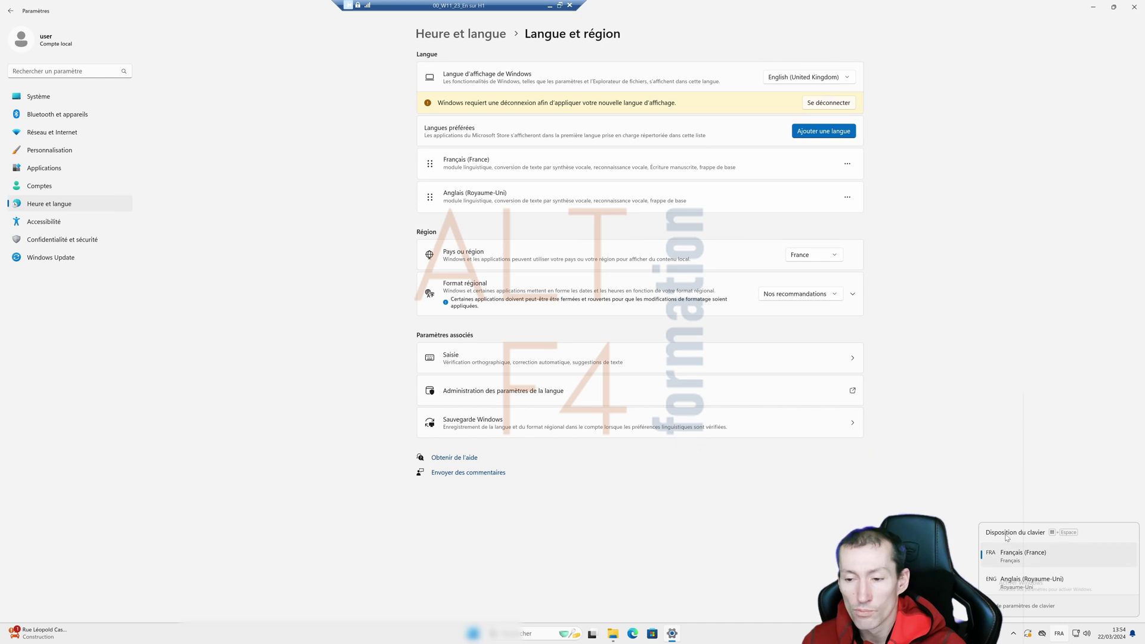
pyautogui.click(1012, 584)
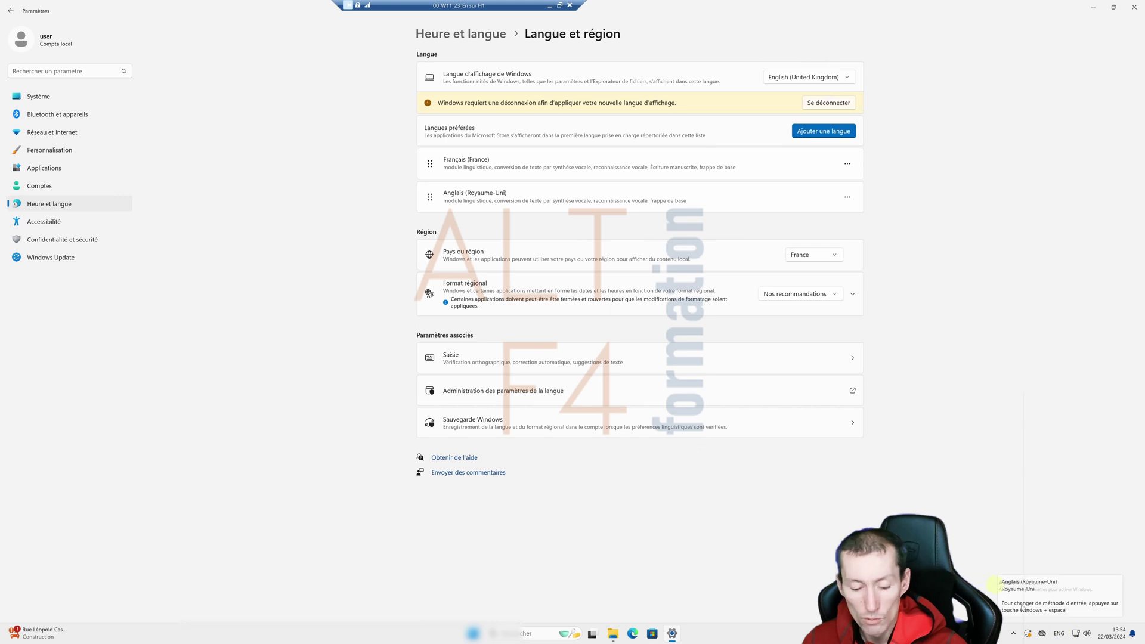
pyautogui.click(1059, 636)
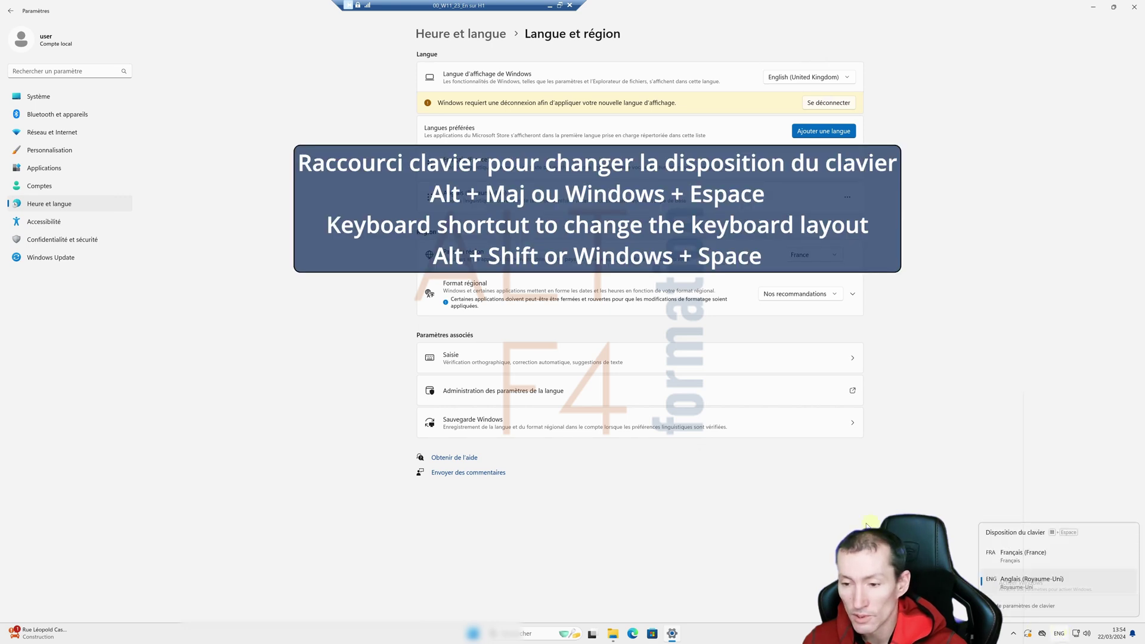
pyautogui.click(899, 491)
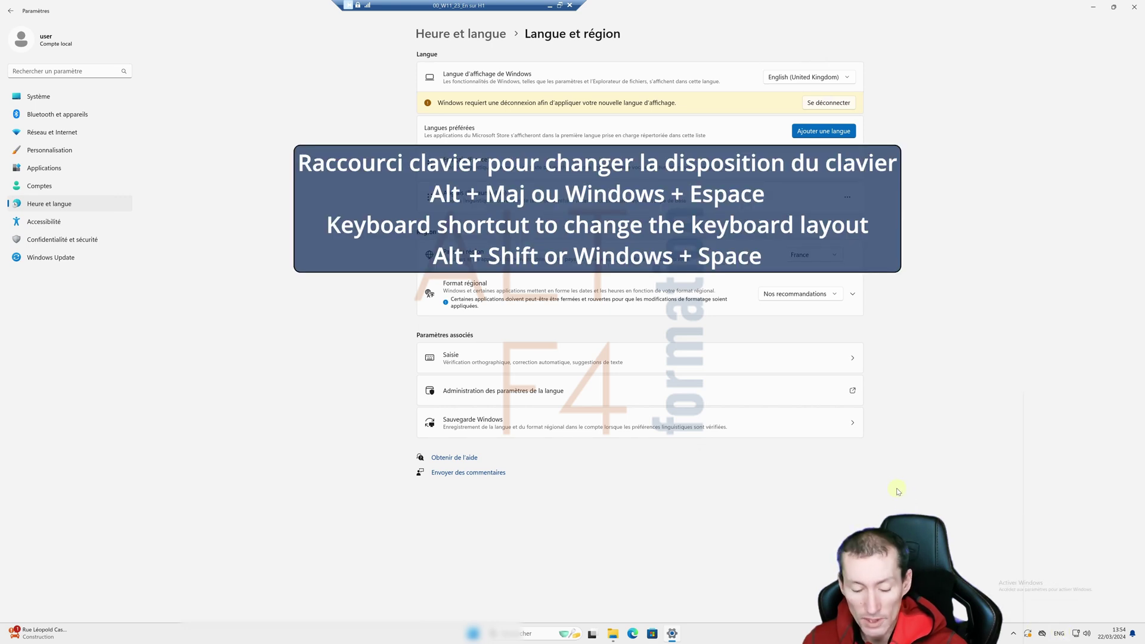
# Switch the active keyboard layout back to Français (France).
pyautogui.hotkey('alt', 'shift')
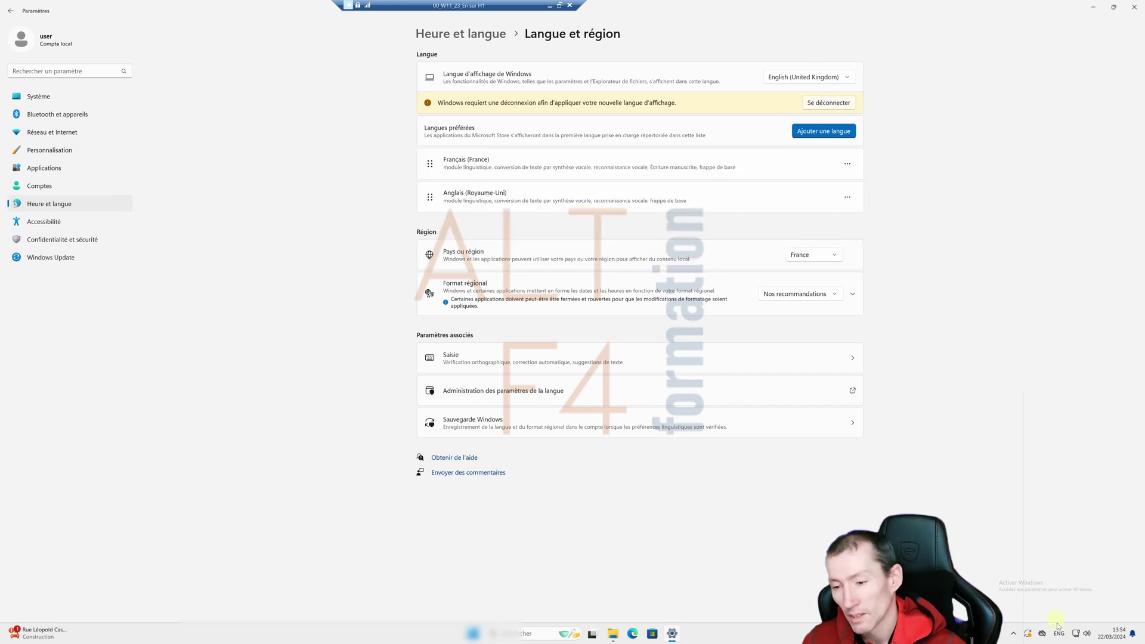
pyautogui.press('alt')
pyautogui.hotkey('alt', 'shift')
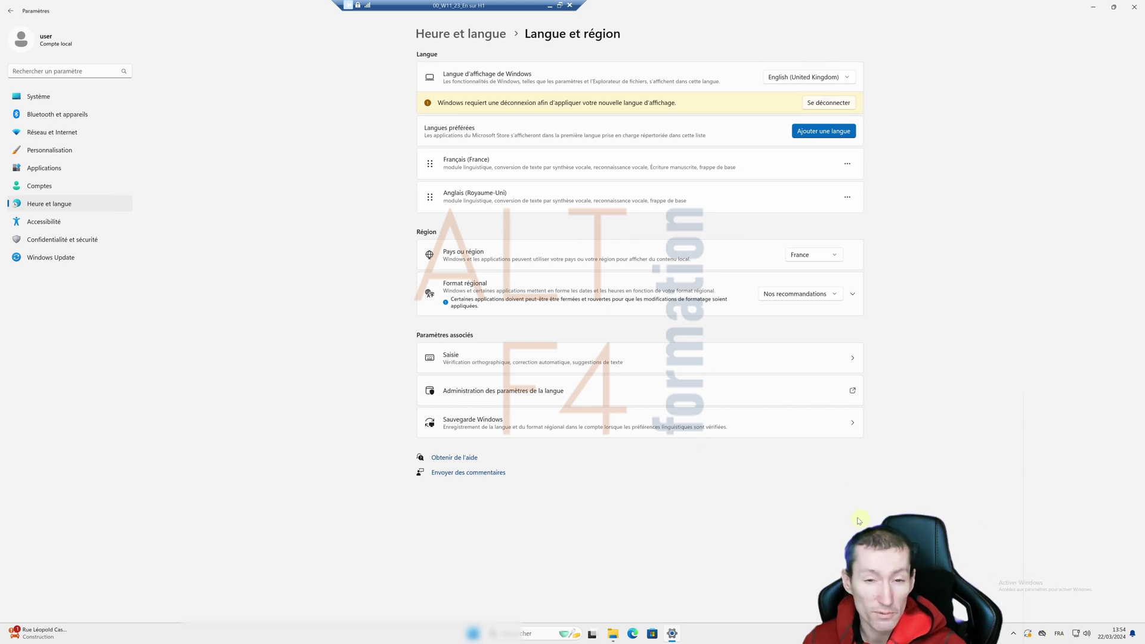
# Sign out to apply the new display language, and open the Start menu to check its language.
pyautogui.click(830, 103)
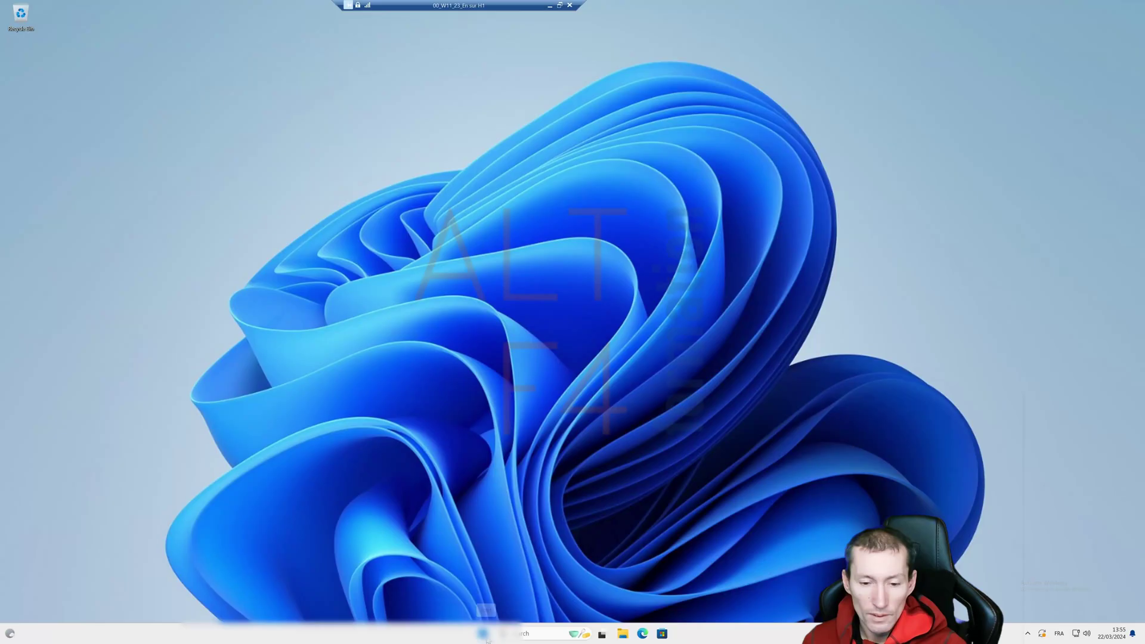
pyautogui.click(484, 635)
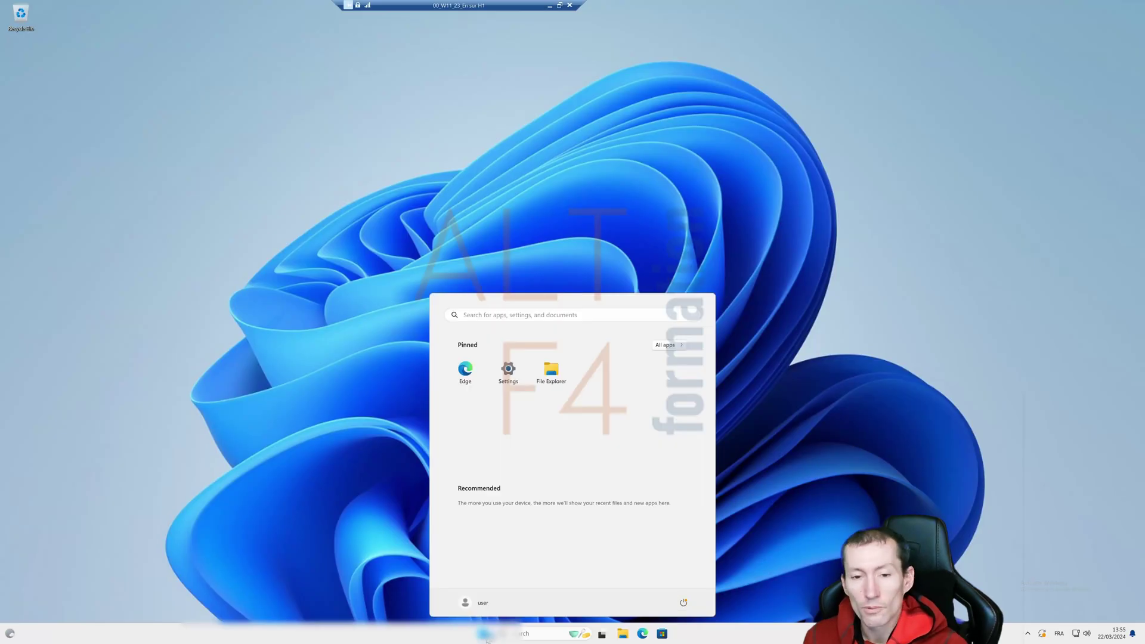